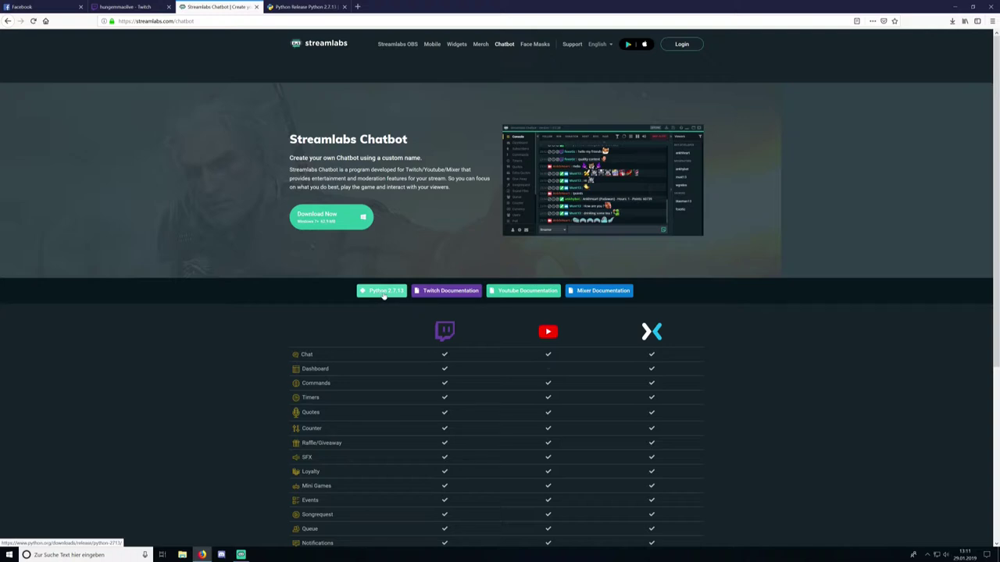
Step: Check the Python 2.7.13 release tab, return to the Streamlabs Chatbot tab, and minimize Firefox
click(303, 6)
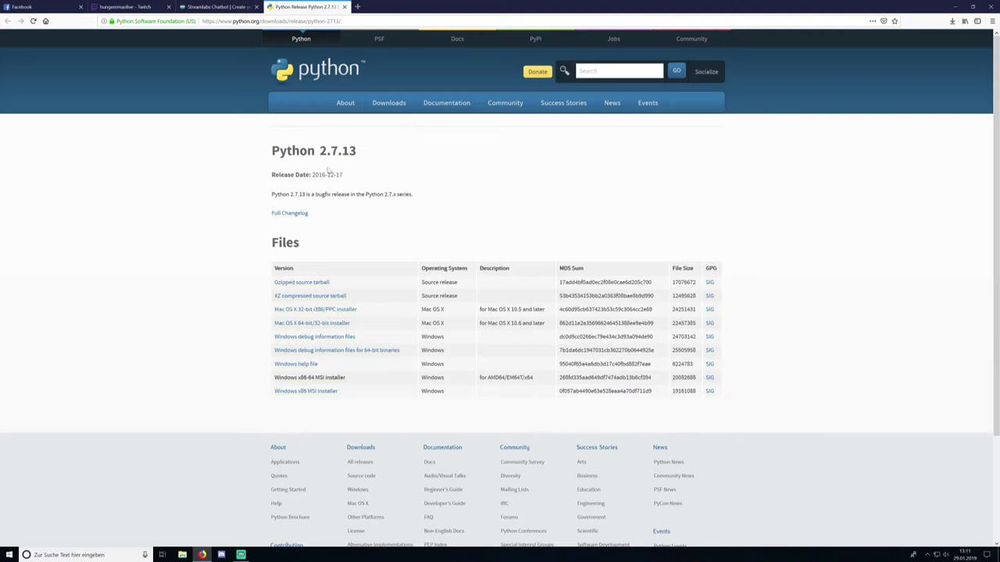
click(224, 7)
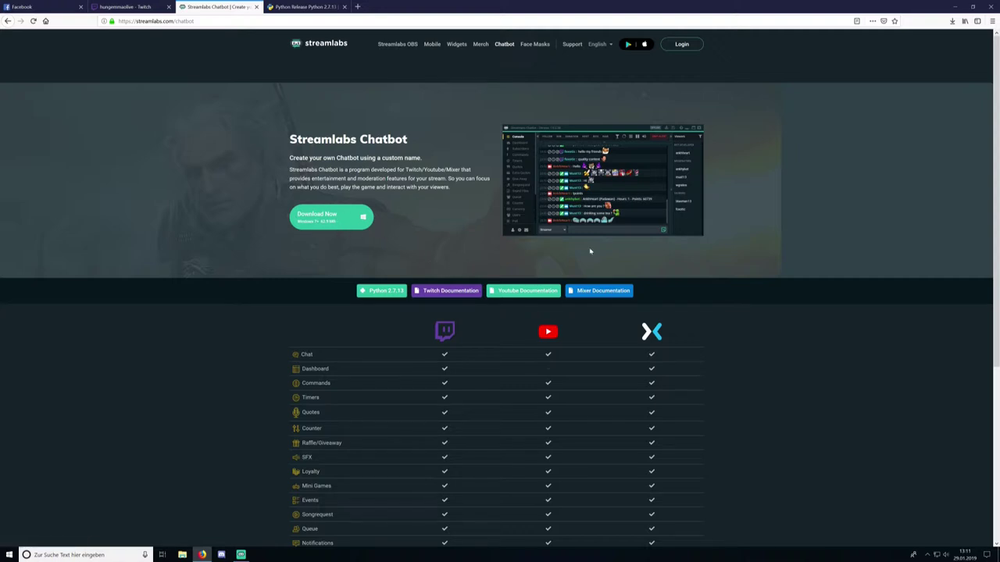
click(956, 7)
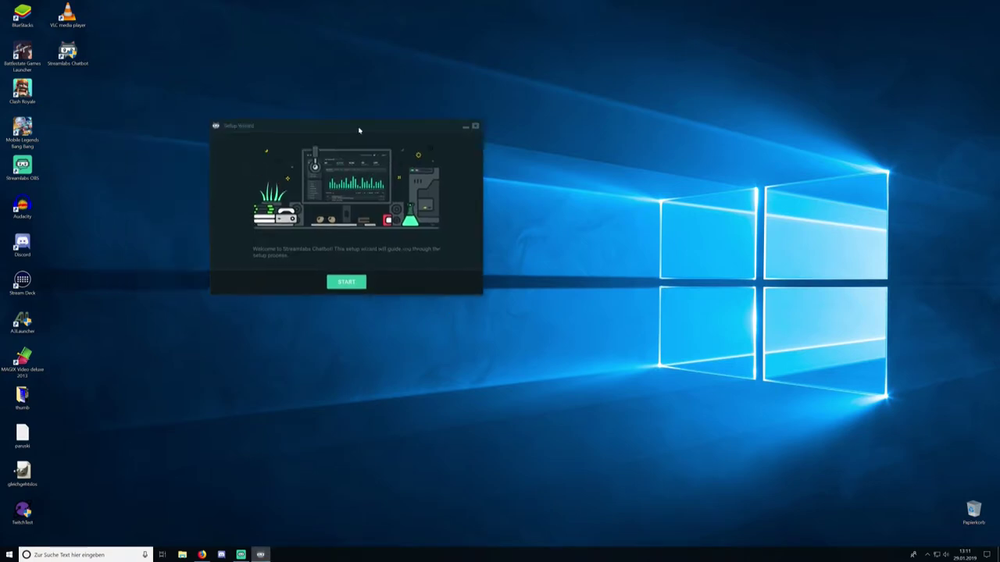
Step: Move and enlarge the Setup Wizard window, then start the wizard
drag(360, 131, 445, 132)
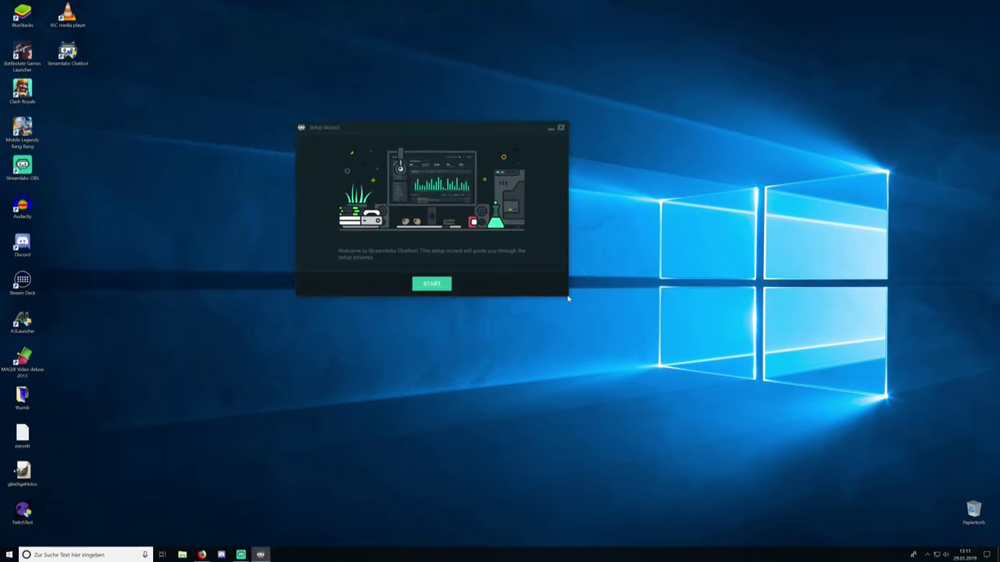
drag(568, 297, 675, 387)
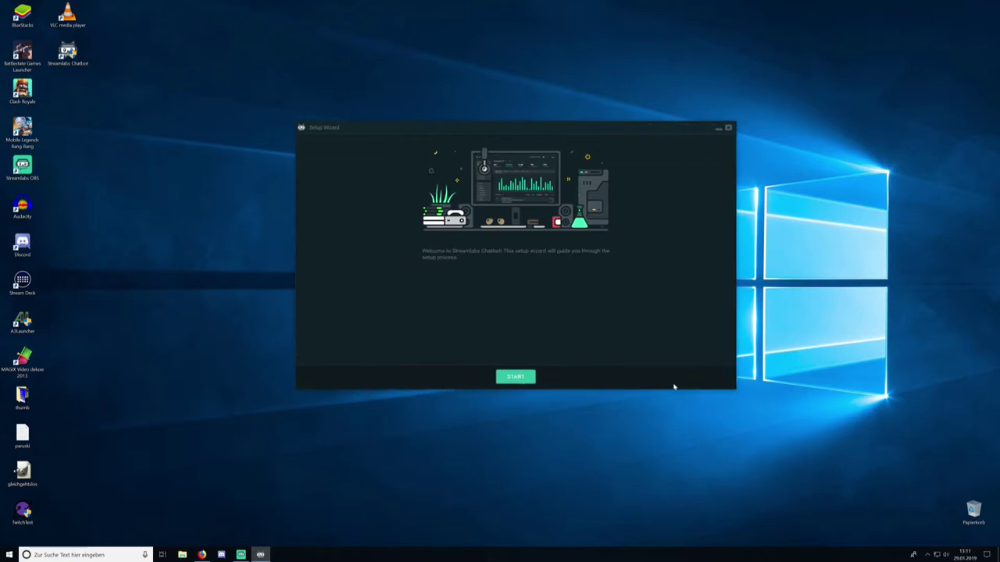
click(515, 377)
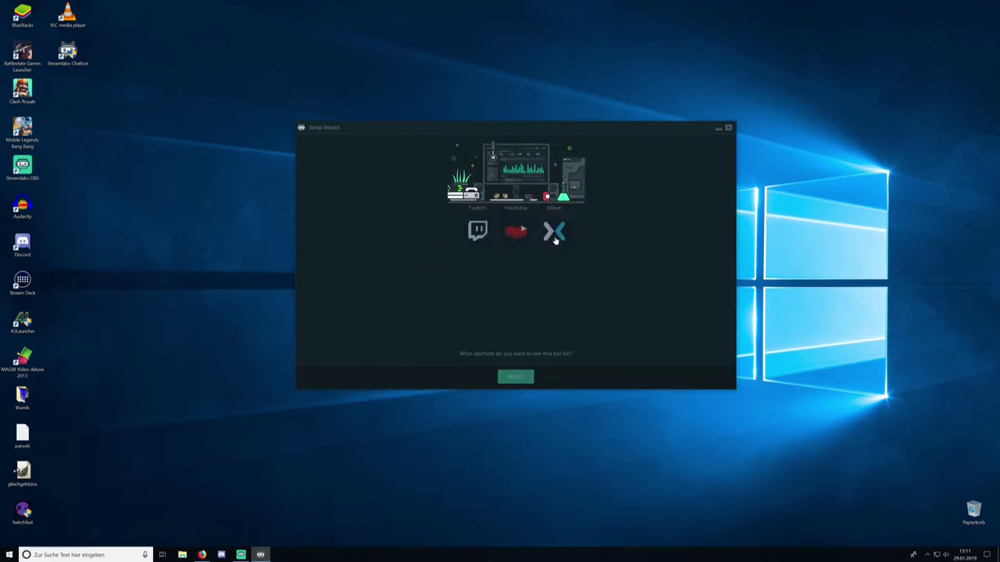
Step: Choose Twitch as the platform and run the system check before reaching the bot login
click(480, 241)
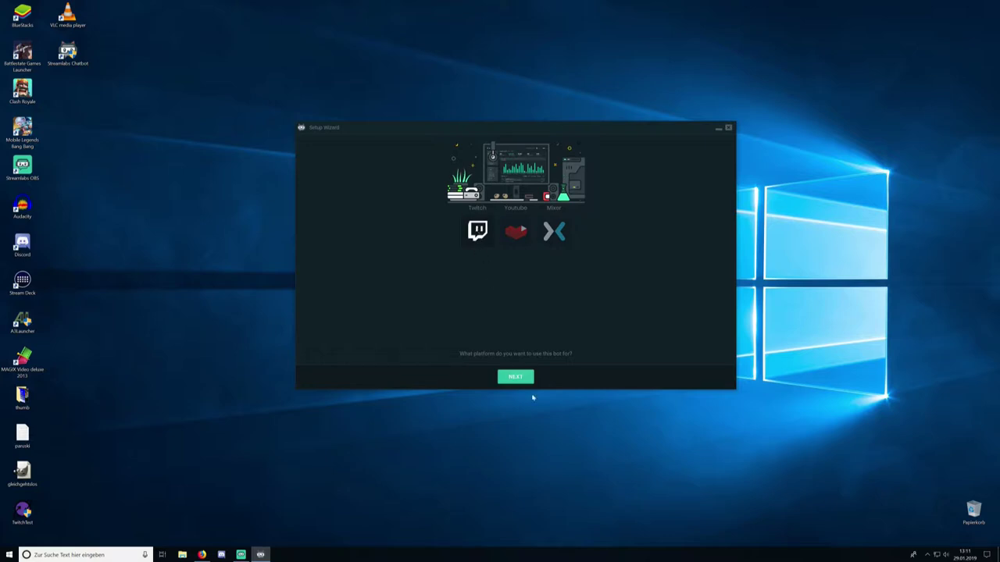
click(520, 378)
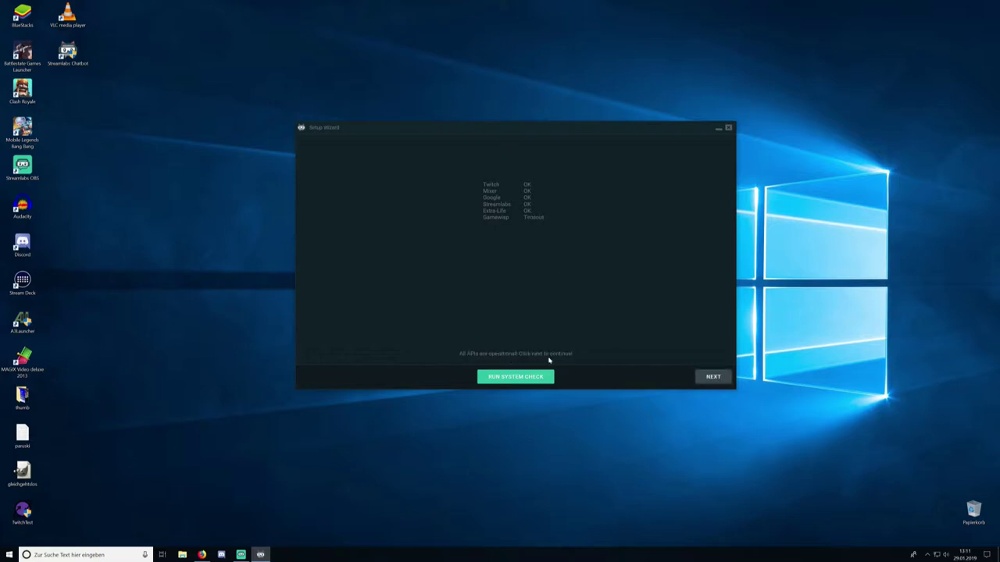
click(520, 378)
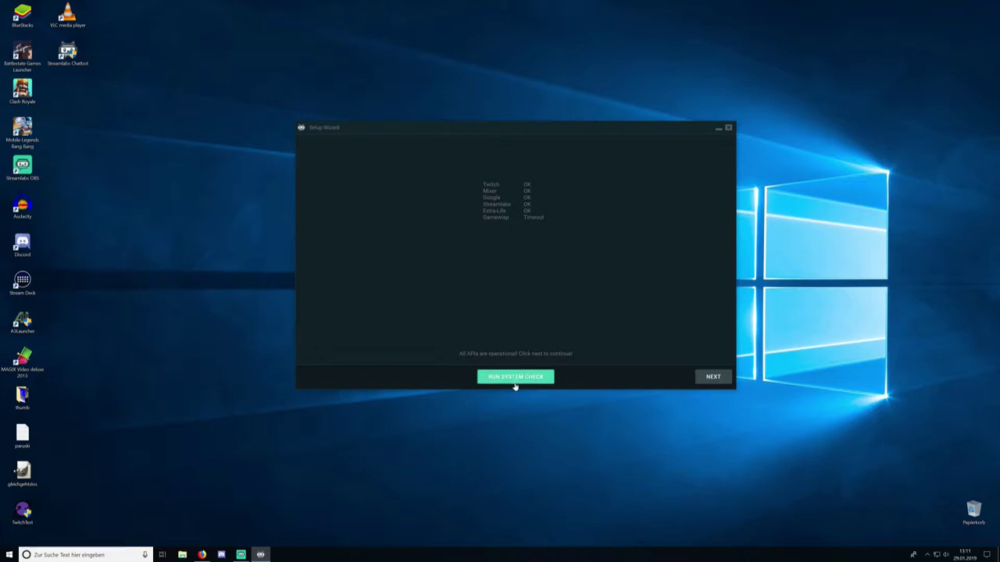
click(713, 378)
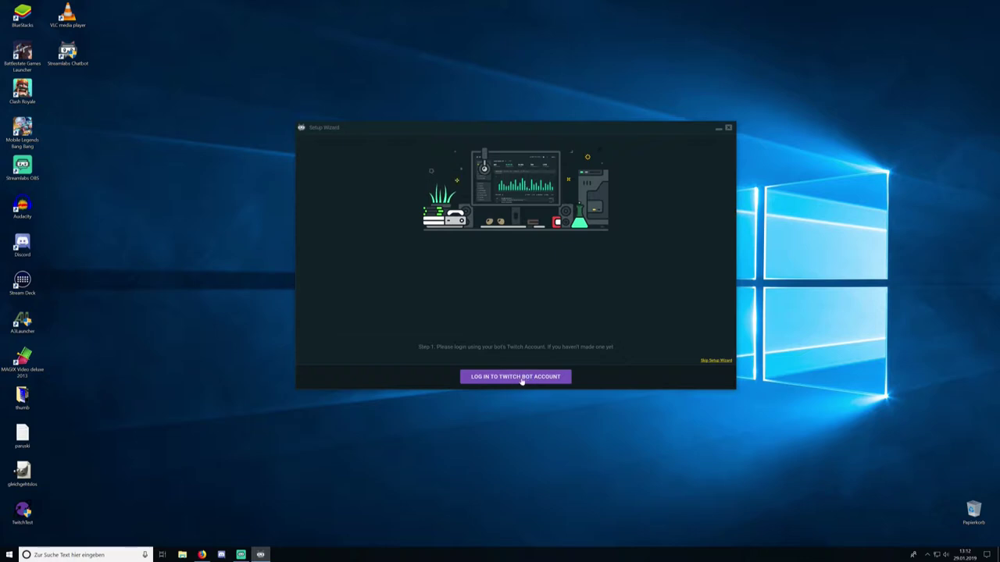
Step: Log in with the bot's Twitch account and authorize the chatbot on it
click(519, 380)
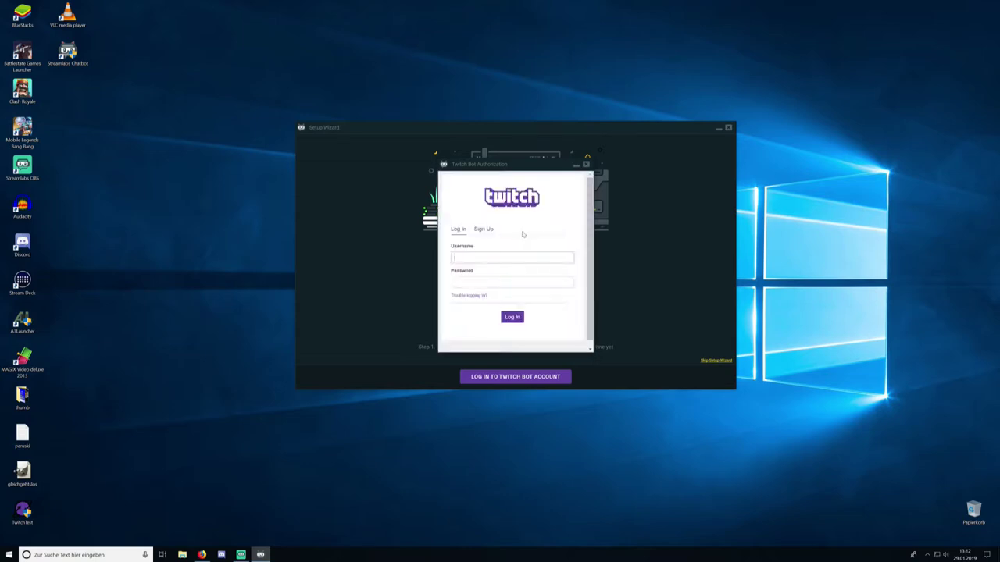
text(HungErhmedBot)
key(Tab)
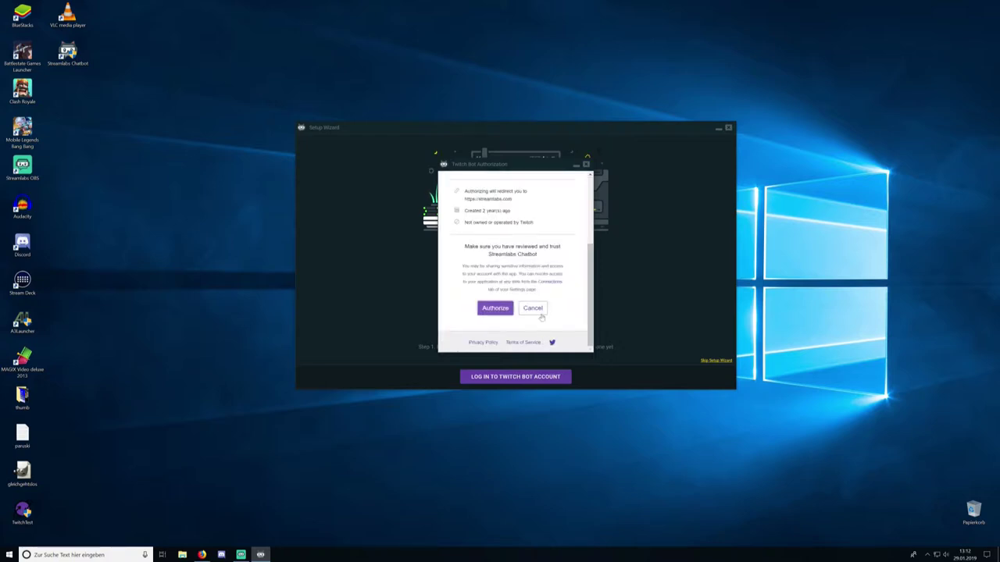
click(496, 309)
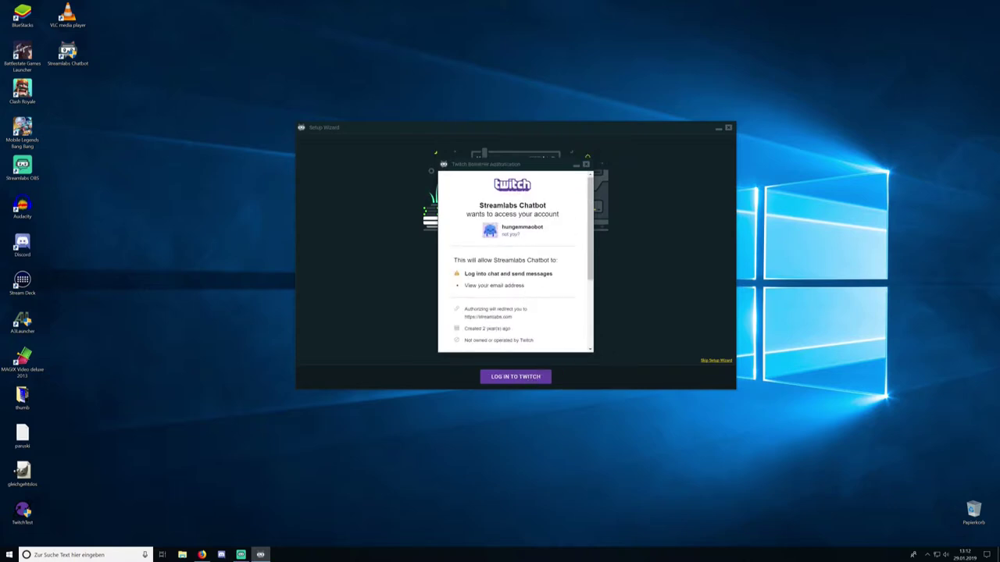
Step: Log in with the streamer's Twitch account, enter the two-factor code, and authorize the chatbot
click(511, 235)
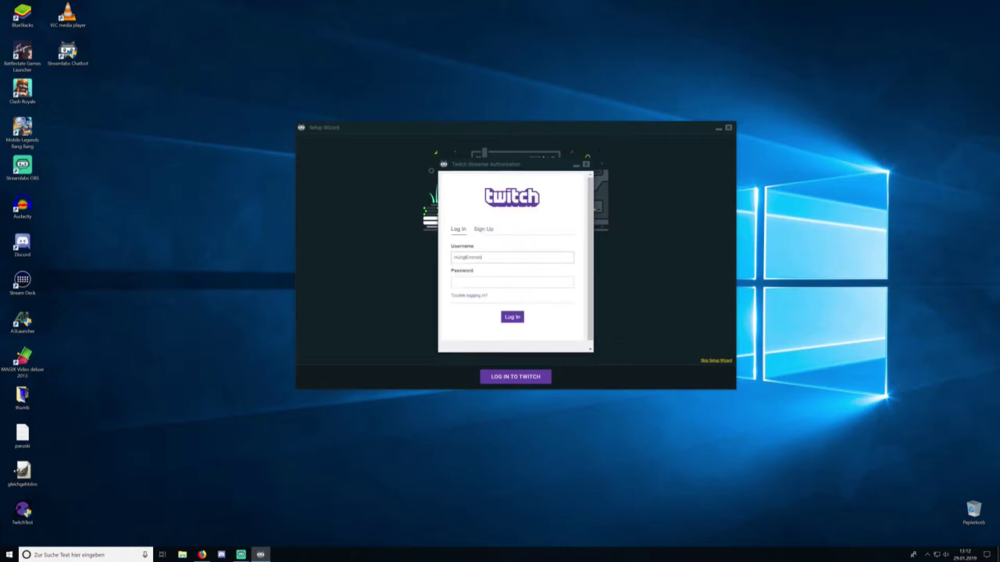
key(Tab)
key(Return)
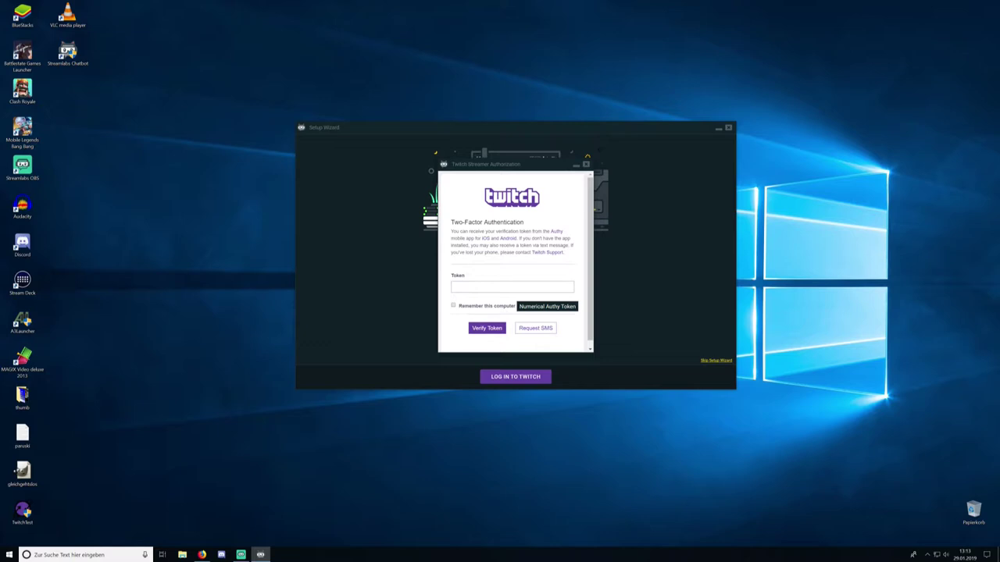
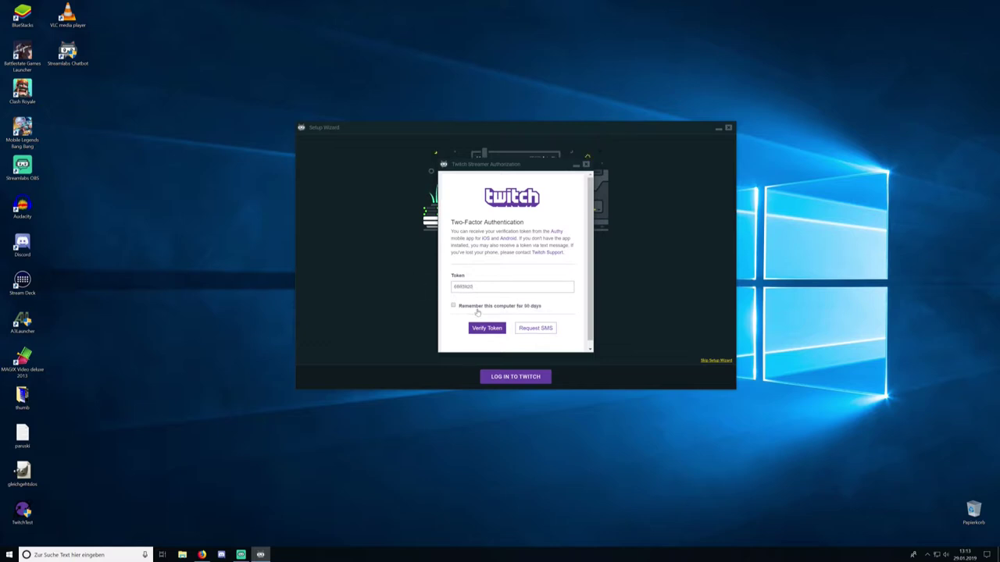
click(453, 306)
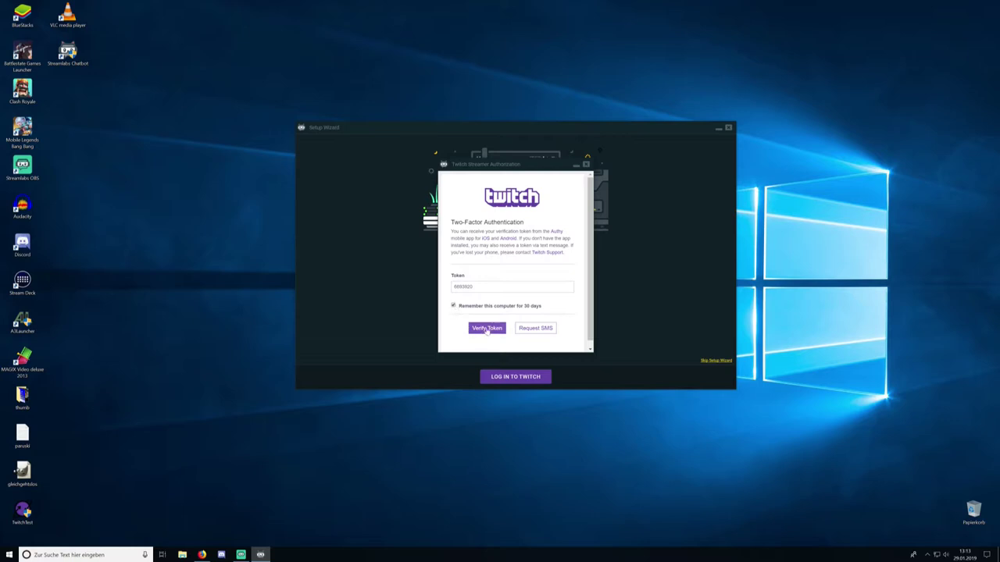
click(478, 329)
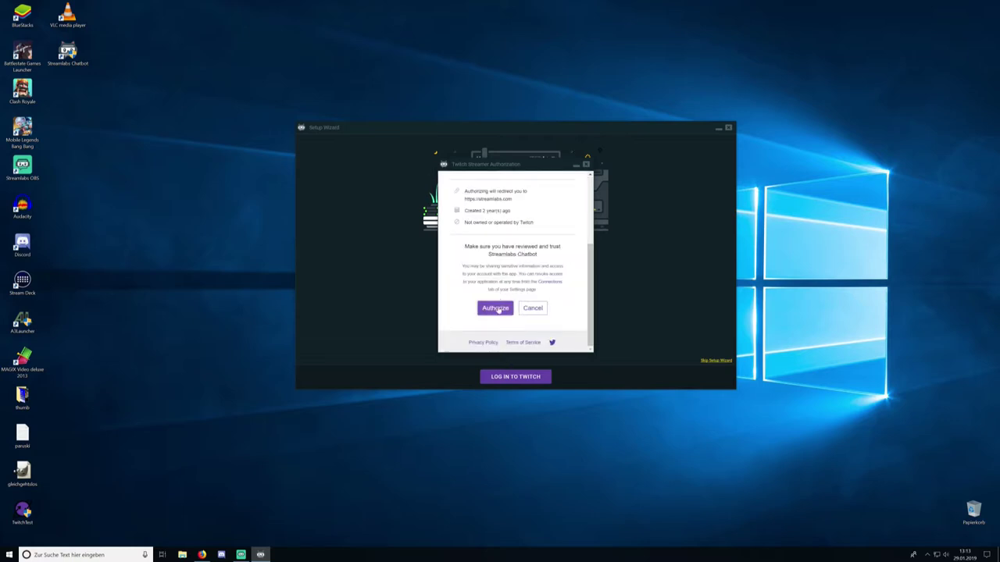
click(503, 307)
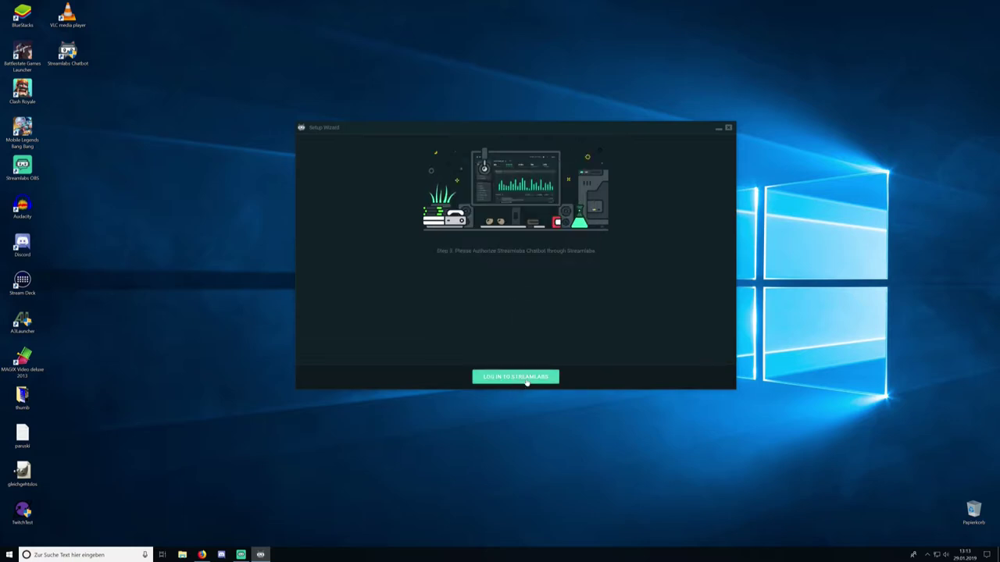
Step: Authorize Streamlabs through the Twitch login and approve its requested permissions
click(526, 382)
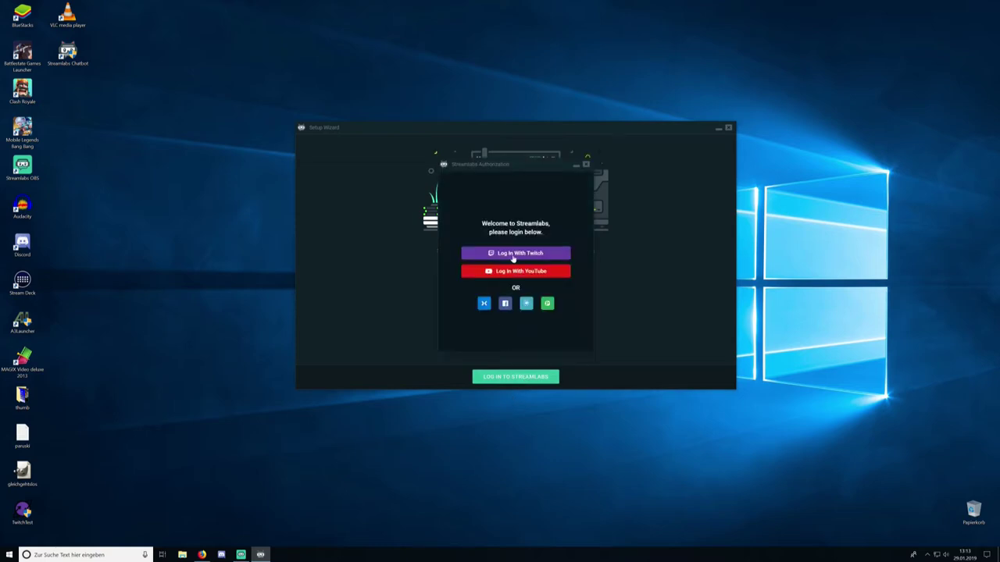
click(521, 304)
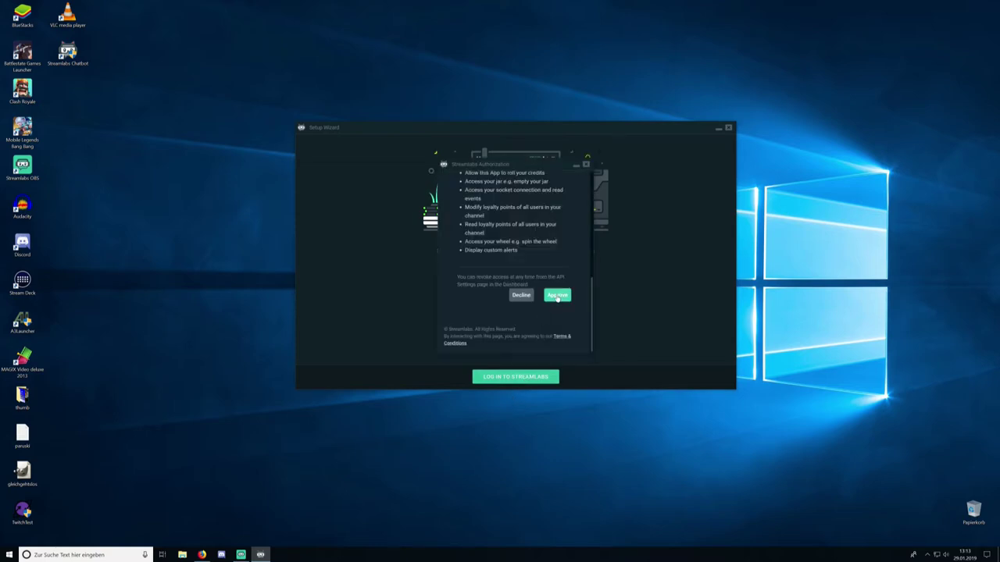
click(557, 295)
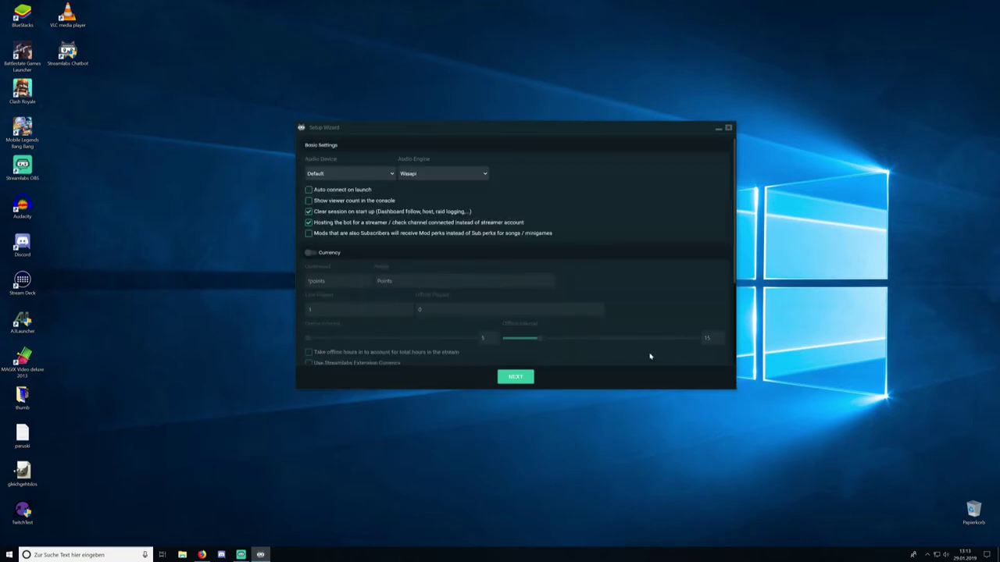
Step: Show the viewer count, turn off session clearing on start-up, and enable subscribed-mod perks
scroll(500, 282, down, 2)
scroll(479, 276, up, 2)
click(332, 192)
click(308, 213)
click(308, 212)
click(308, 212)
click(308, 233)
Step: Turn on link protection and finish the setup wizard
scroll(409, 249, down, 2)
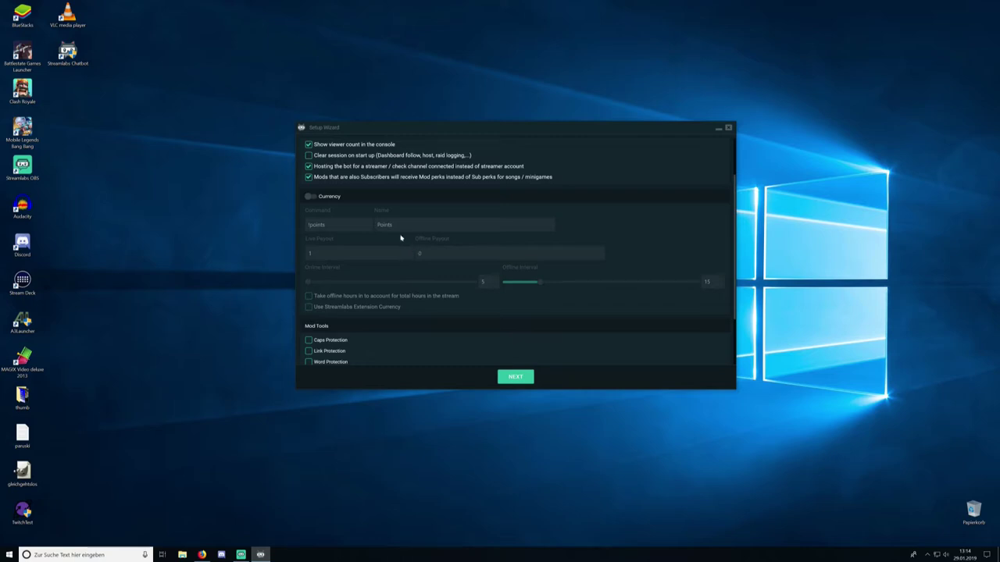
scroll(401, 237, down, 2)
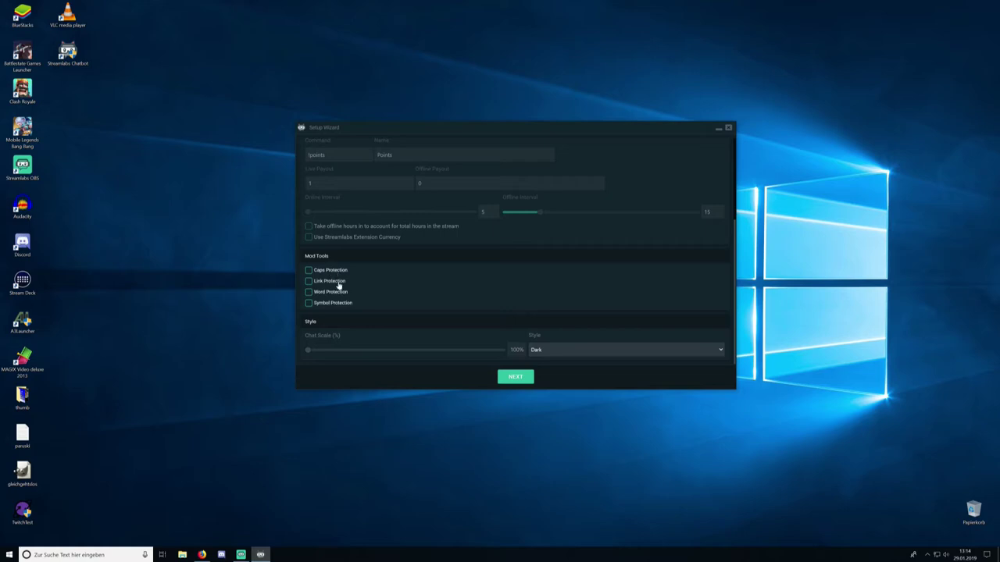
click(334, 282)
click(516, 378)
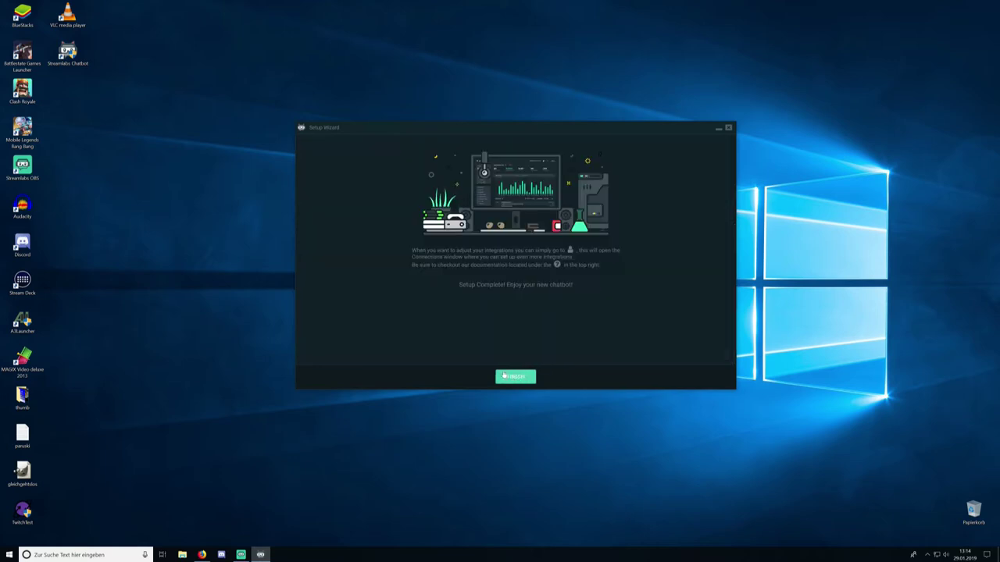
click(509, 377)
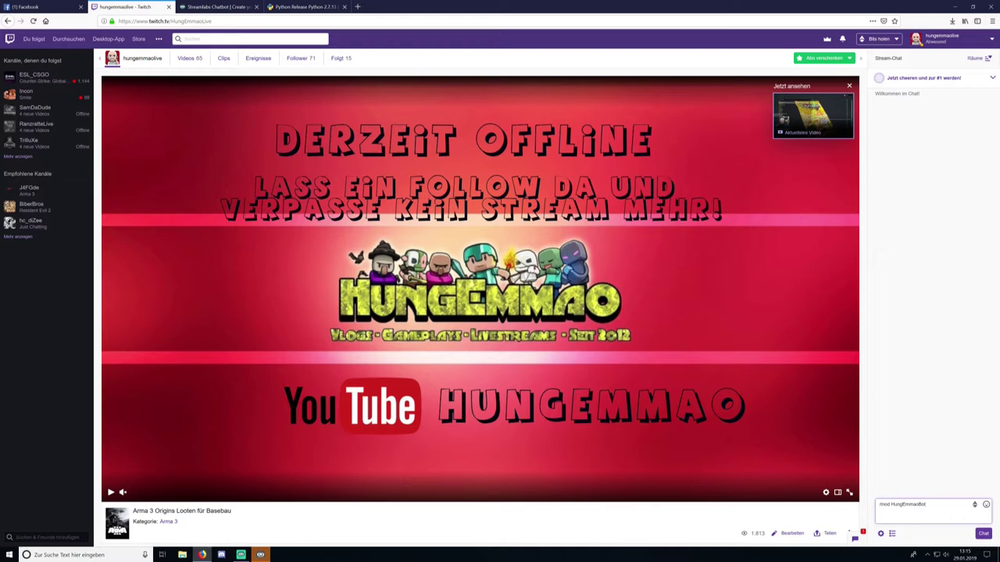
Step: Send the /mod command for the bot account in Twitch chat and minimize the browser
key(Return)
click(957, 6)
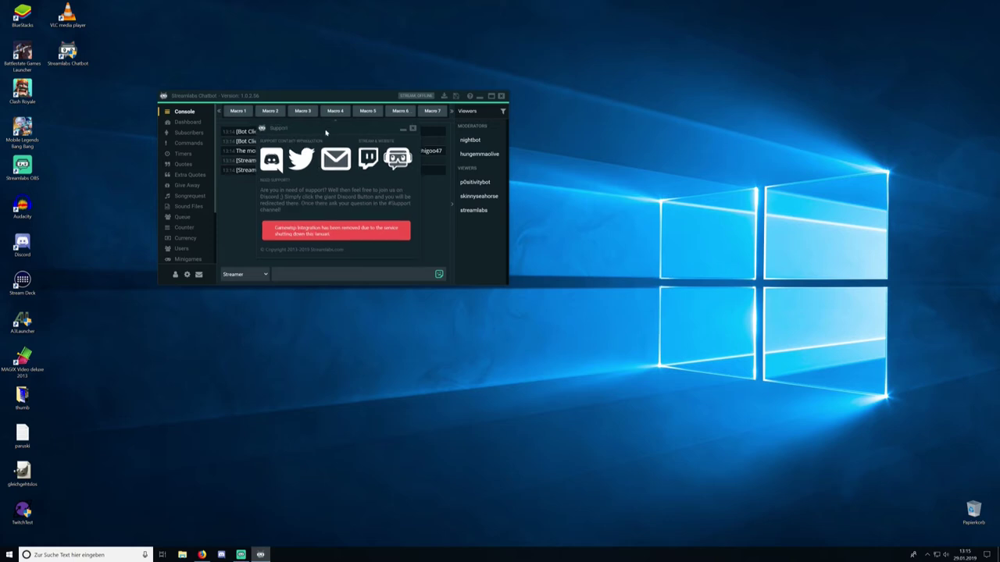
Step: Close the Support dialog and send 'Hi wie gehts?' to chat as the streamer
drag(312, 127, 325, 137)
click(420, 137)
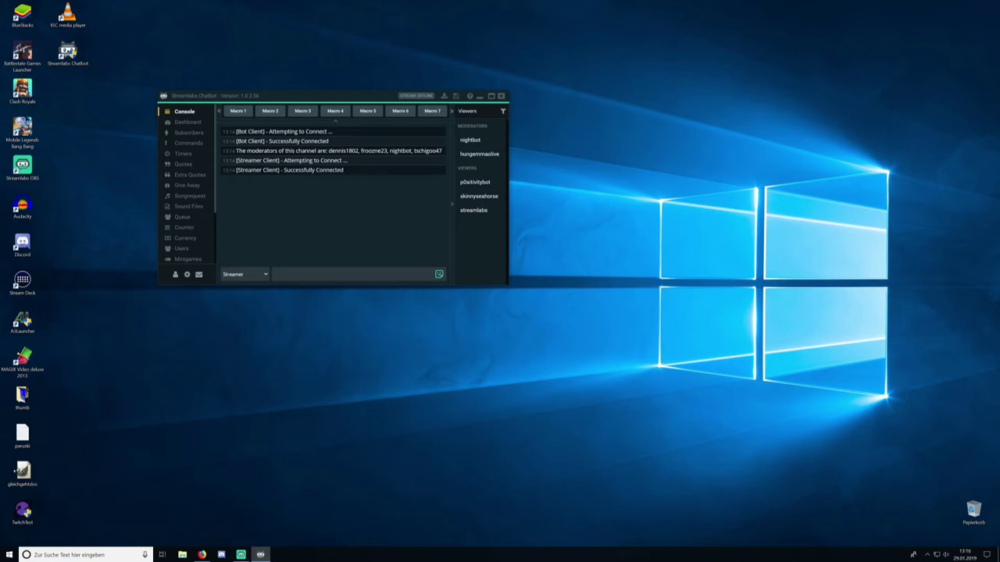
click(274, 277)
text(Hi wie gehts?)
key(Return)
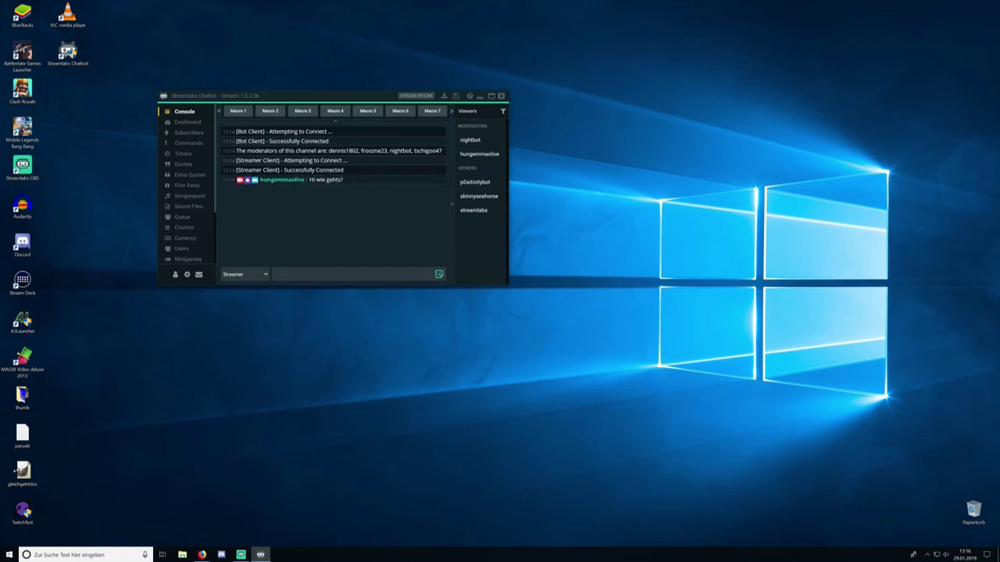
Step: Switch the sender to Bot, send 'Hallo ich bin der Bot', and make the window taller
click(266, 274)
click(258, 289)
text(Hallo ichg bin)
text( bin der Bot)
key(Return)
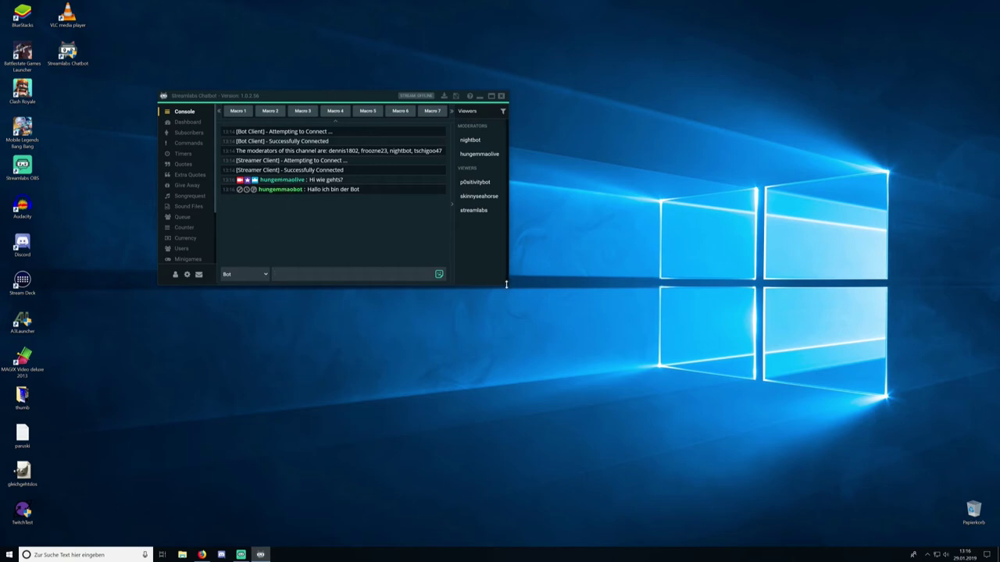
drag(507, 288, 516, 321)
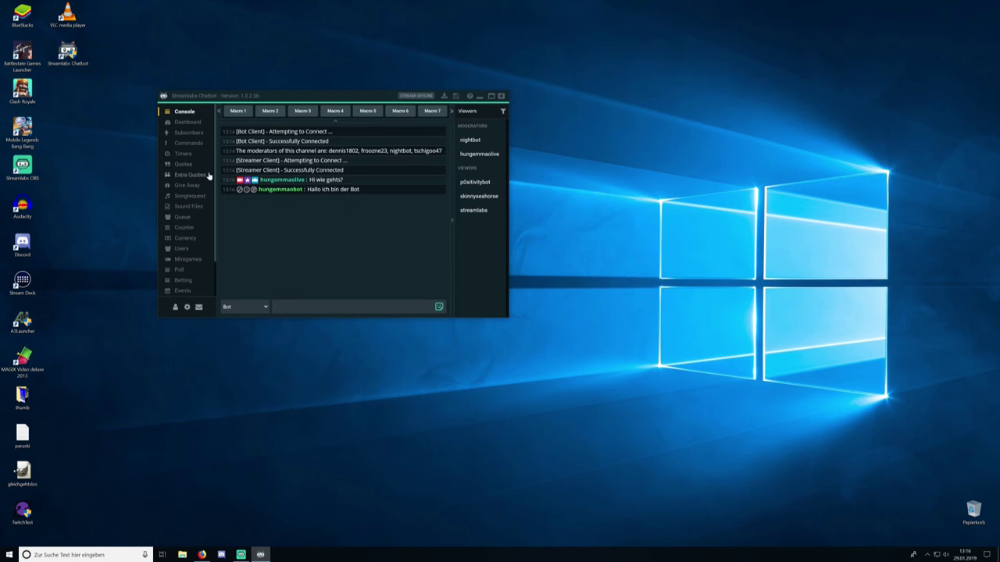
Step: Browse Commands and Dashboard, then open the Giveaway page with its !raffle settings
scroll(199, 160, down, 2)
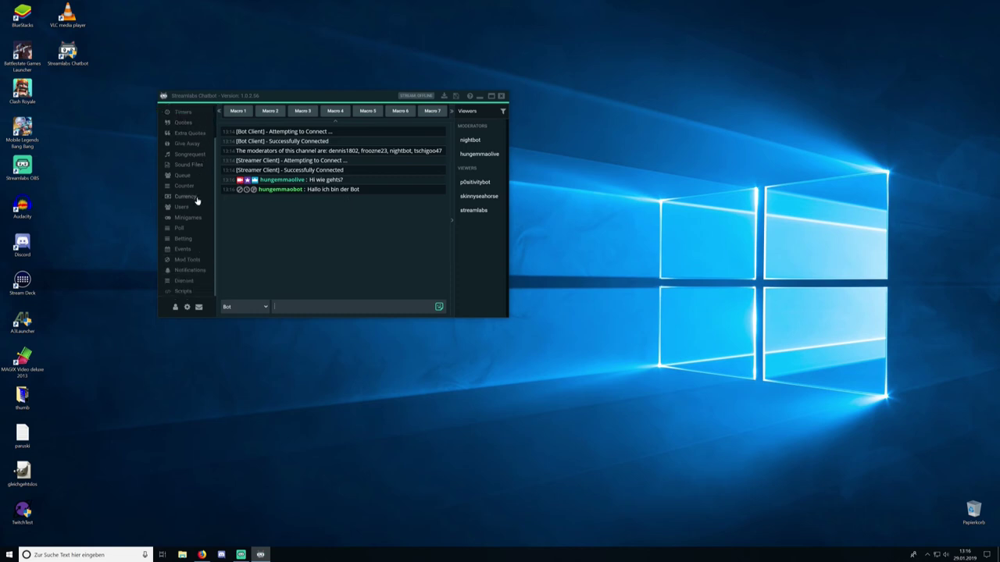
scroll(198, 199, up, 2)
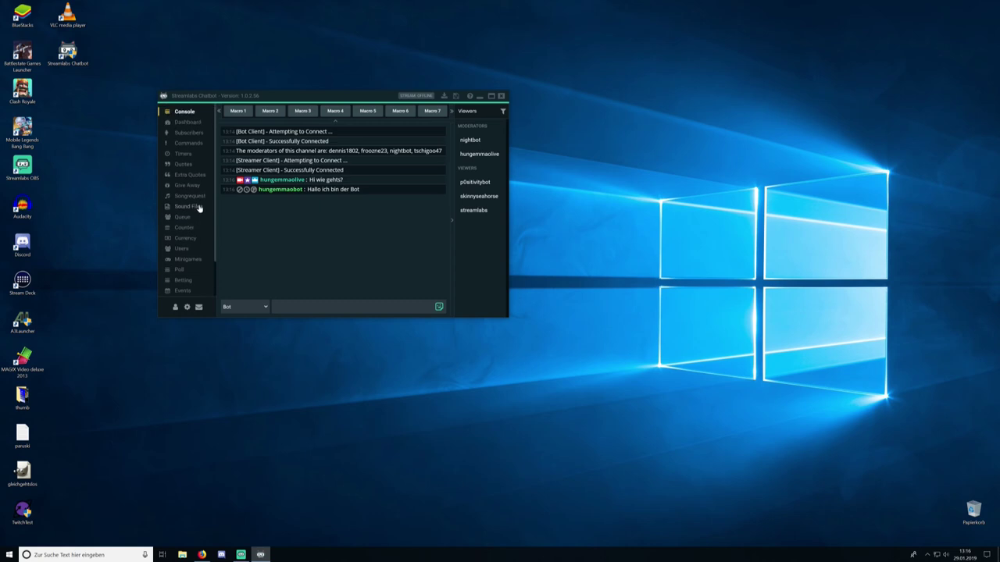
click(196, 145)
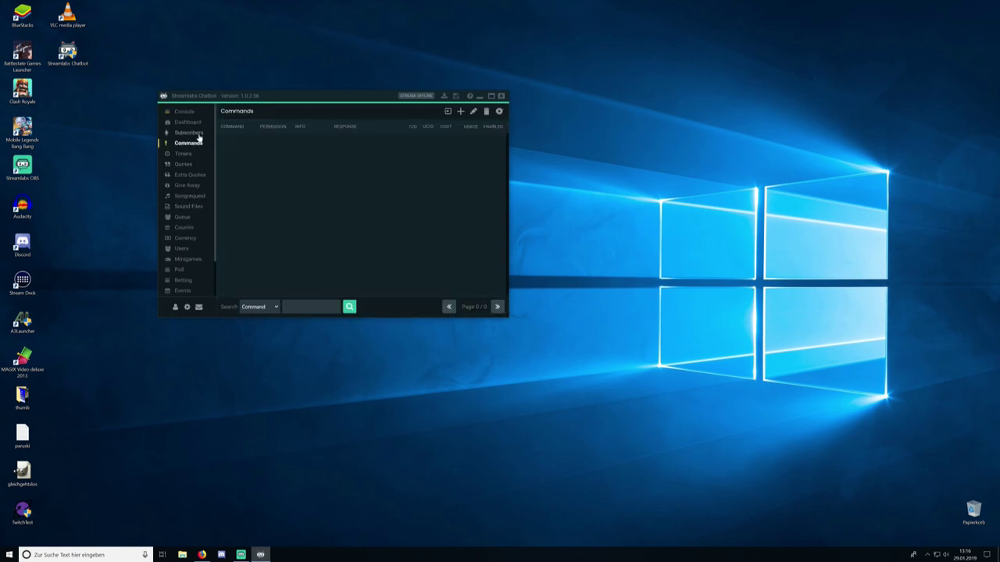
click(188, 123)
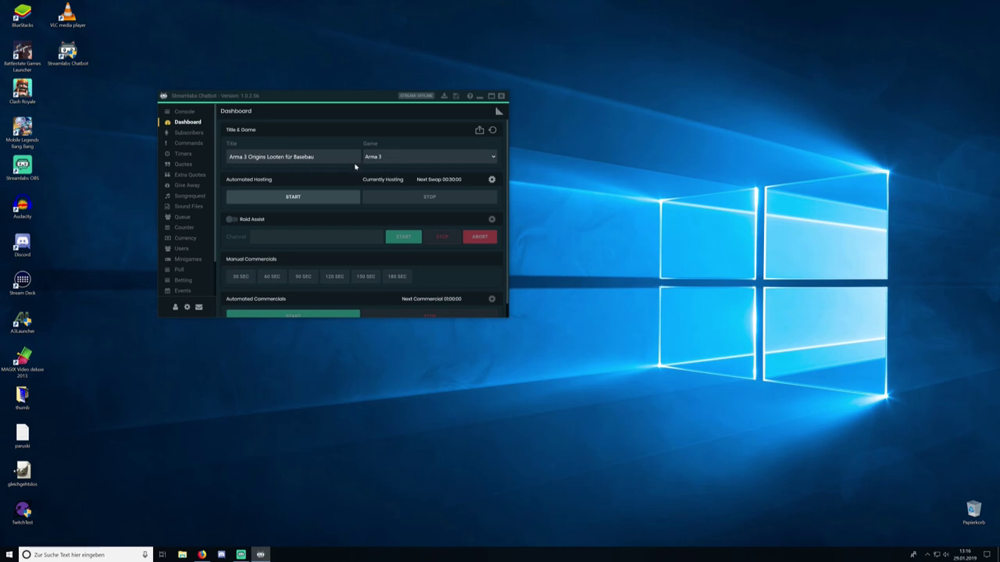
scroll(356, 171, down, 1)
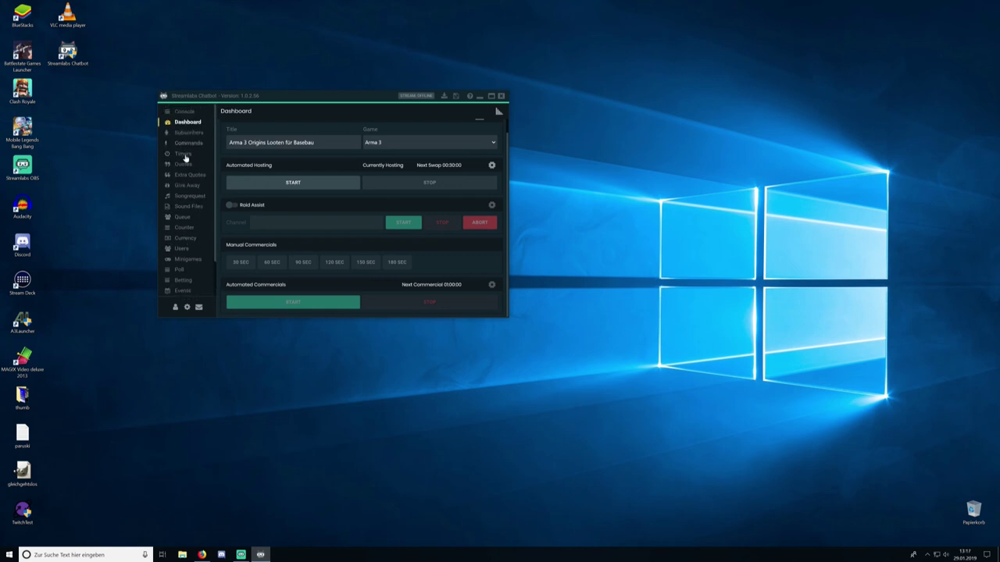
click(195, 187)
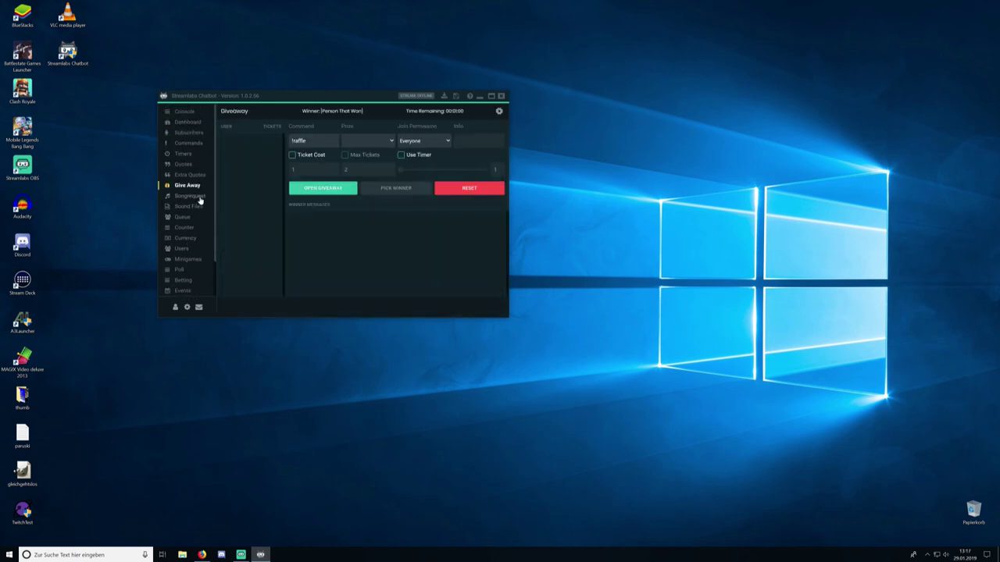